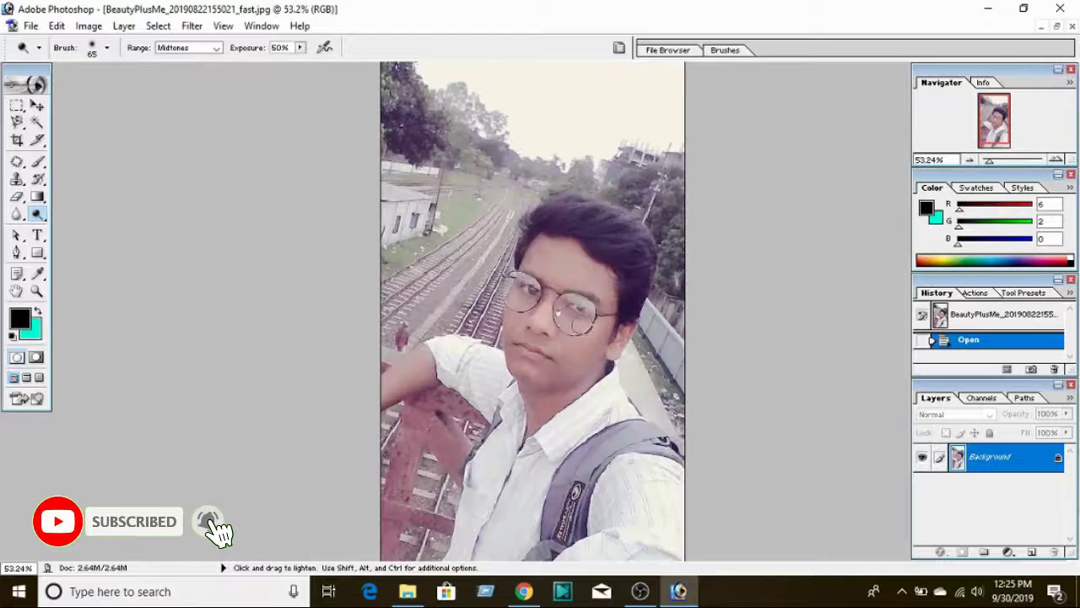
- Select a rectangular area around the man's head and upper chest with the Rectangular Marquee Tool and shift the selection outline slightly down-left
scroll(558, 287, "down", 2)
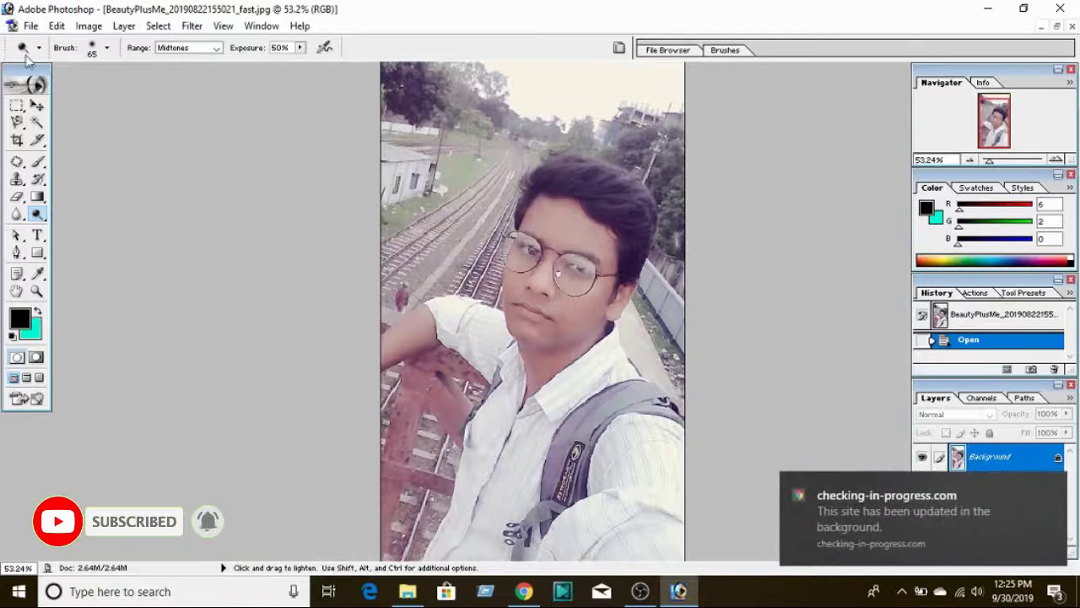
left_click(16, 107)
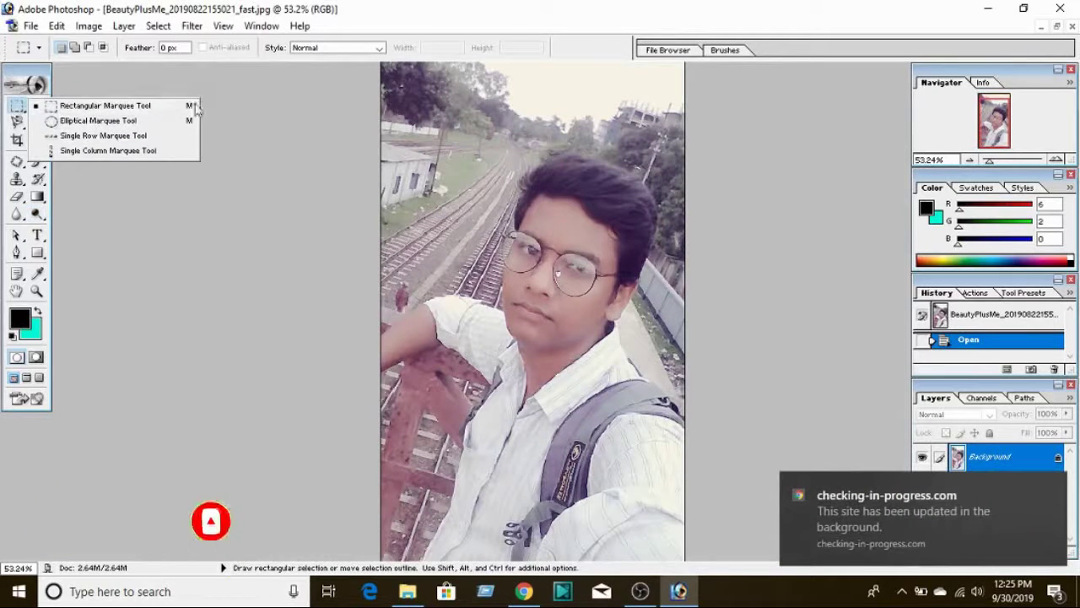
left_click(125, 107)
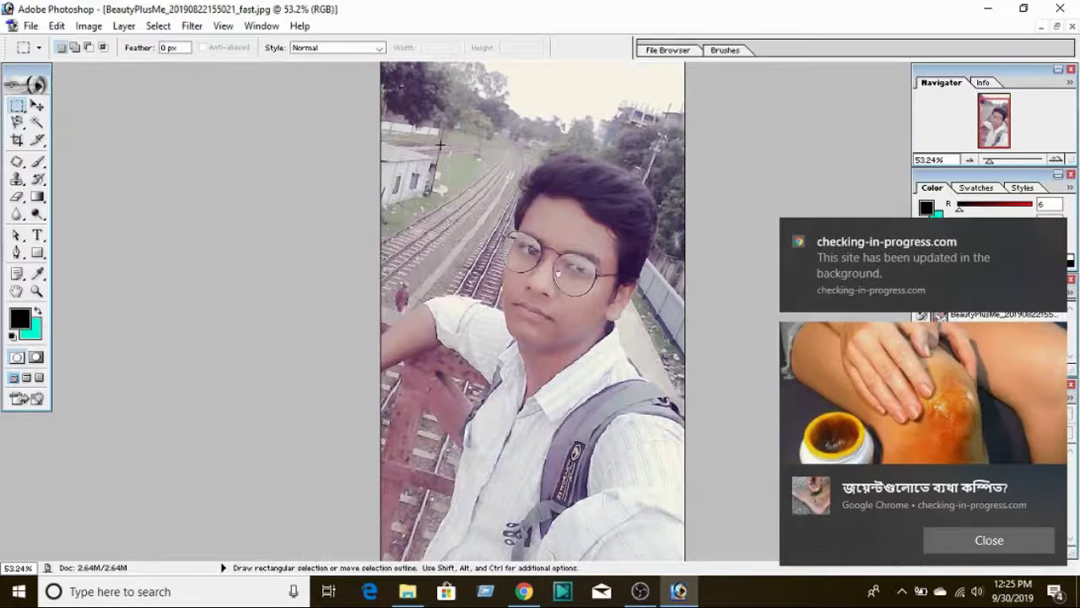
left_click_drag(436, 135, 671, 443)
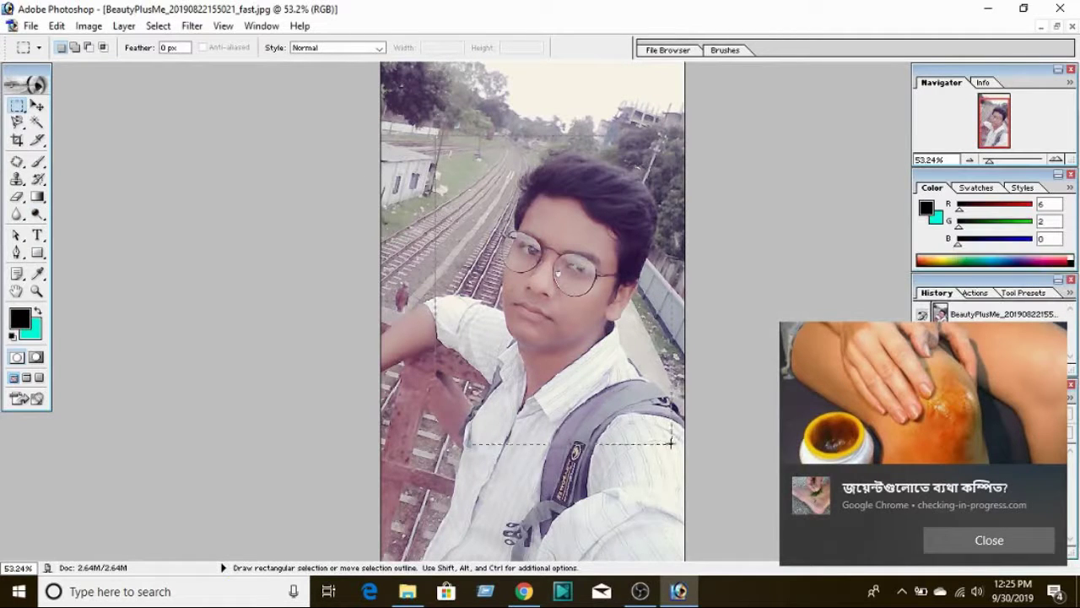
left_click(998, 538)
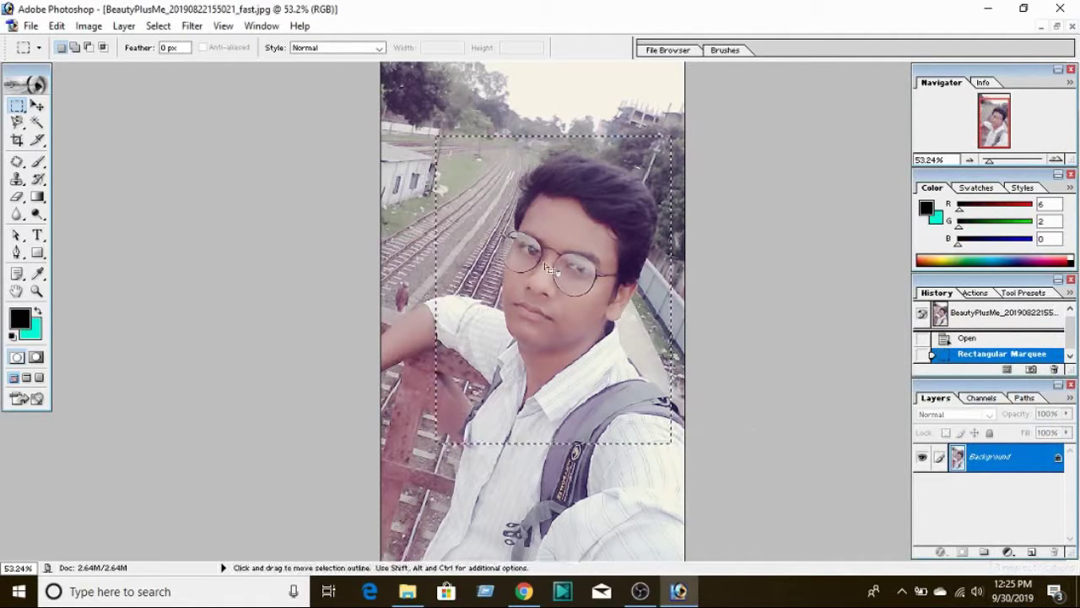
mouse_move(545, 265)
left_mouse_down()
mouse_move(512, 250)
mouse_move(530, 284)
mouse_move(533, 272)
left_mouse_up()
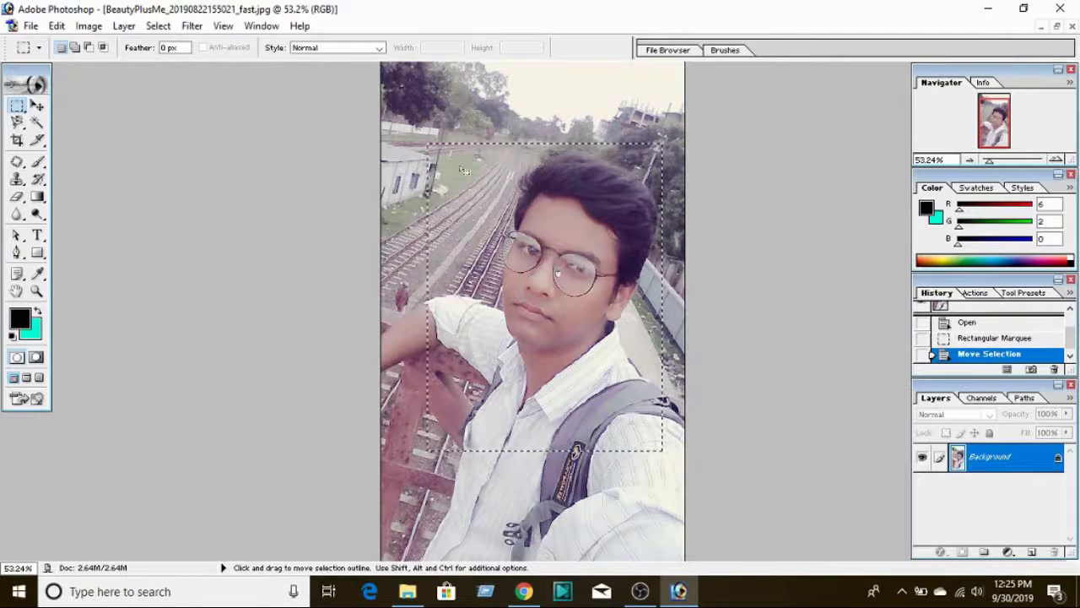
- Draw a small freehand selection over the railway tracks with the Lasso Tool and move its outline onto the man's cheek
left_click(37, 106)
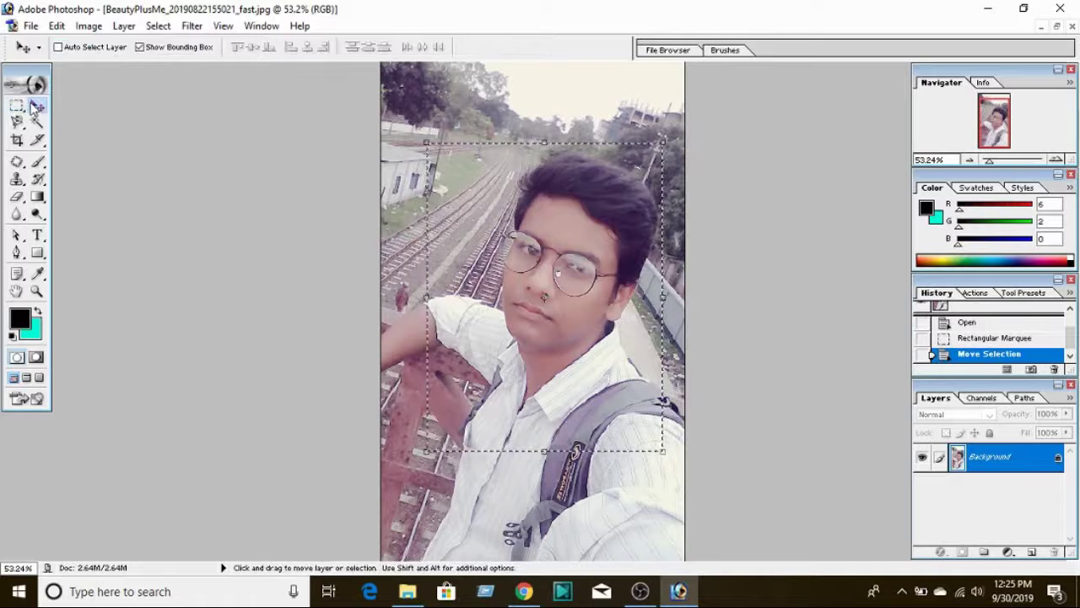
mouse_move(504, 254)
left_mouse_down()
mouse_move(465, 237)
mouse_move(525, 261)
mouse_move(452, 314)
mouse_move(477, 314)
mouse_move(516, 287)
mouse_move(523, 300)
mouse_move(523, 282)
mouse_move(476, 347)
mouse_move(481, 337)
left_mouse_up()
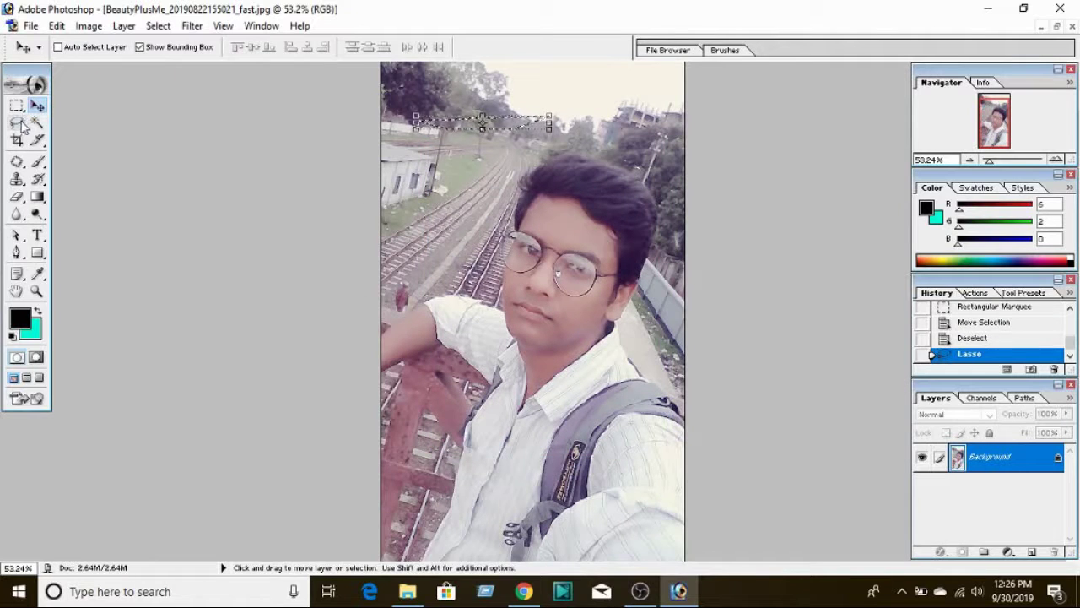
left_click(24, 126)
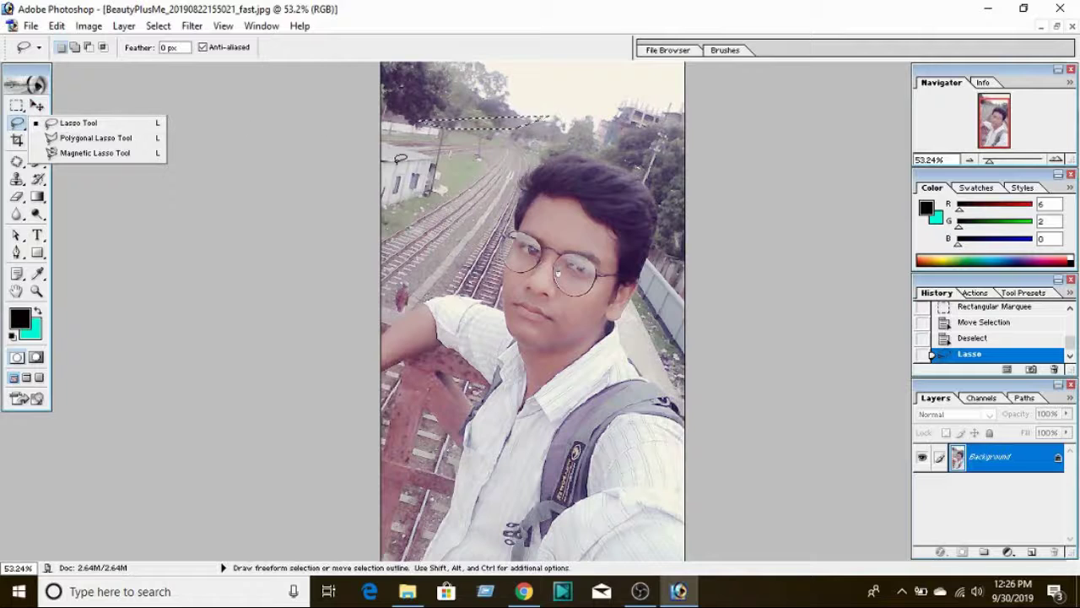
left_click(454, 207)
mouse_move(466, 210)
left_mouse_down()
mouse_move(455, 246)
mouse_move(426, 227)
mouse_move(429, 203)
left_mouse_up()
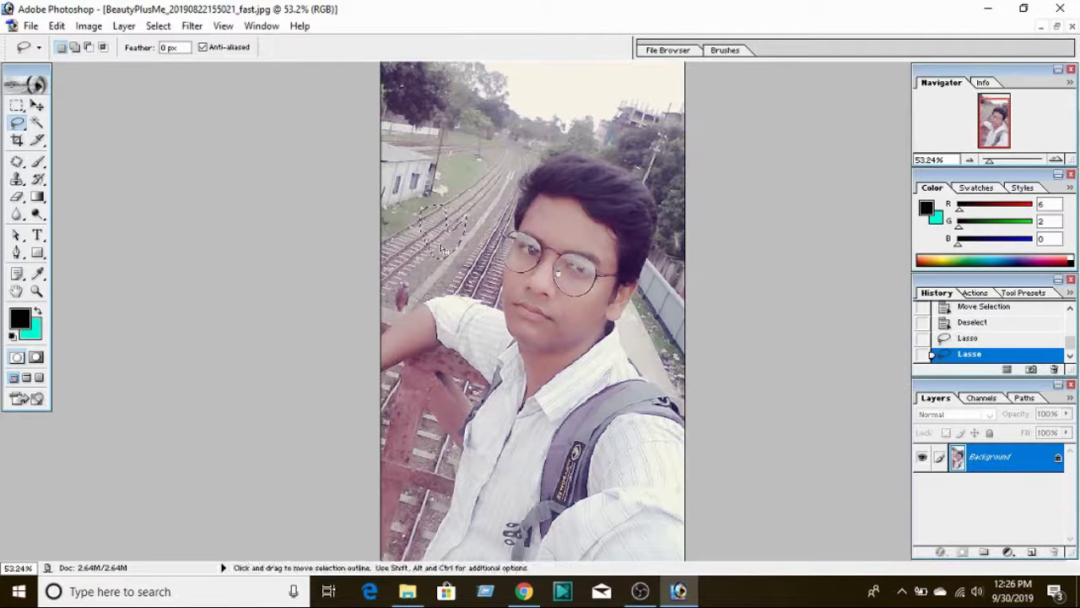
mouse_move(439, 242)
left_mouse_down()
mouse_move(481, 207)
mouse_move(502, 217)
mouse_move(559, 375)
mouse_move(572, 443)
mouse_move(584, 365)
mouse_move(577, 314)
left_mouse_up()
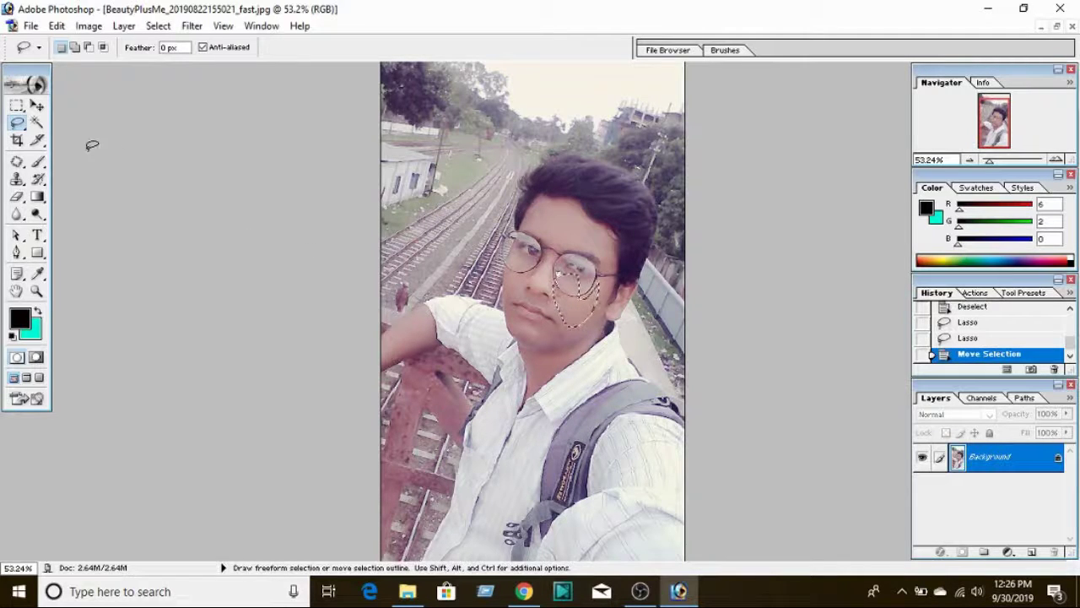
- Draw a closed straight-edged selection across the sky, trees and hair with the Polygonal Lasso Tool
left_click(20, 124)
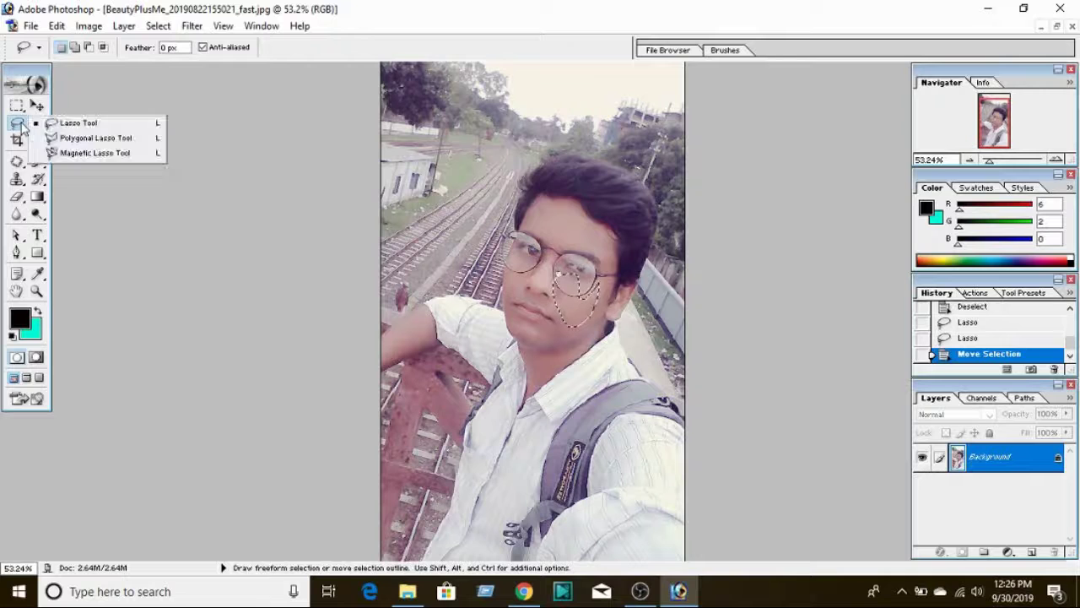
left_click(95, 138)
left_click(448, 128)
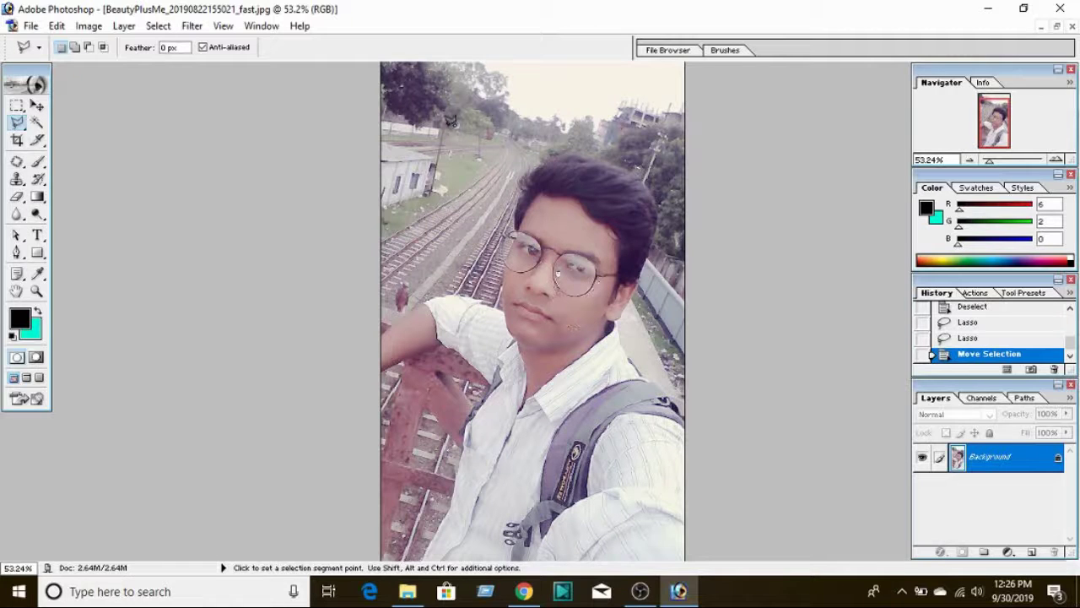
left_click(589, 220)
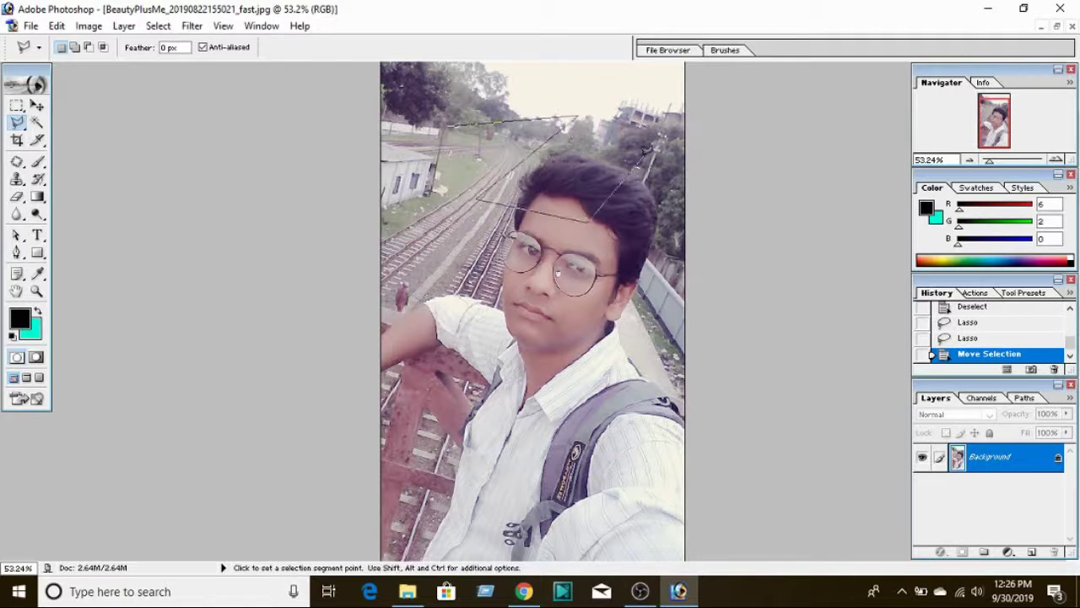
left_click(596, 101)
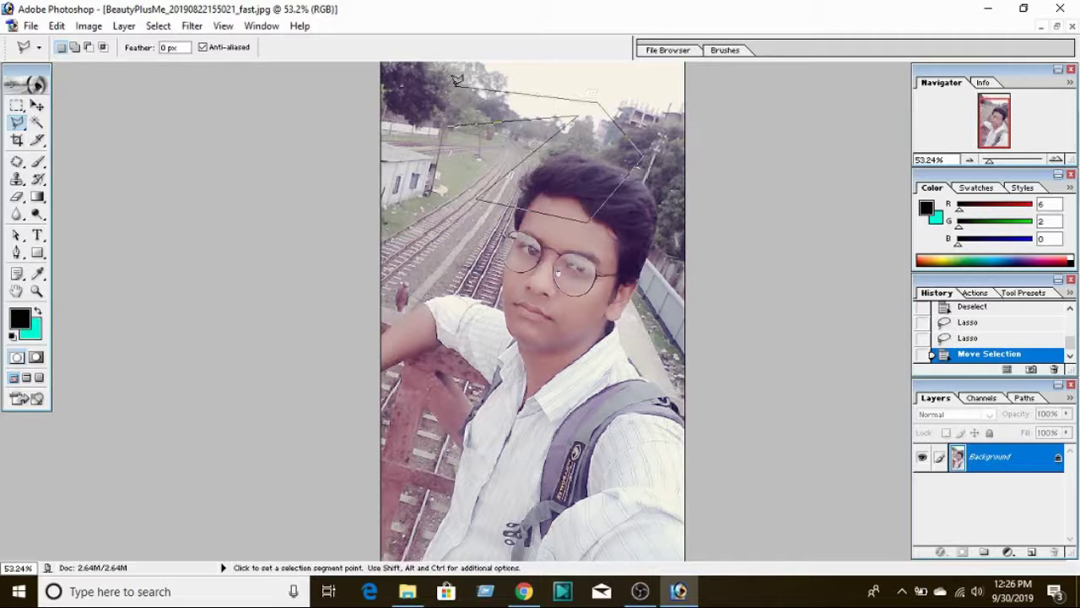
left_click(450, 125)
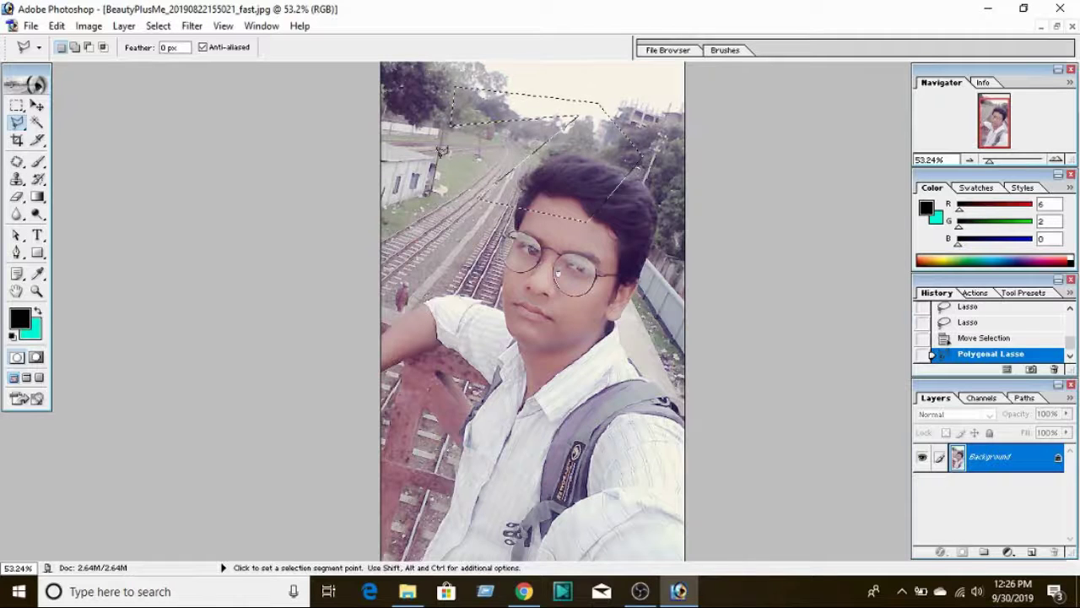
- Trace Magnetic Lasso selections along the arm and face edge, around the hair and treeline, and around the white building
left_click(16, 124)
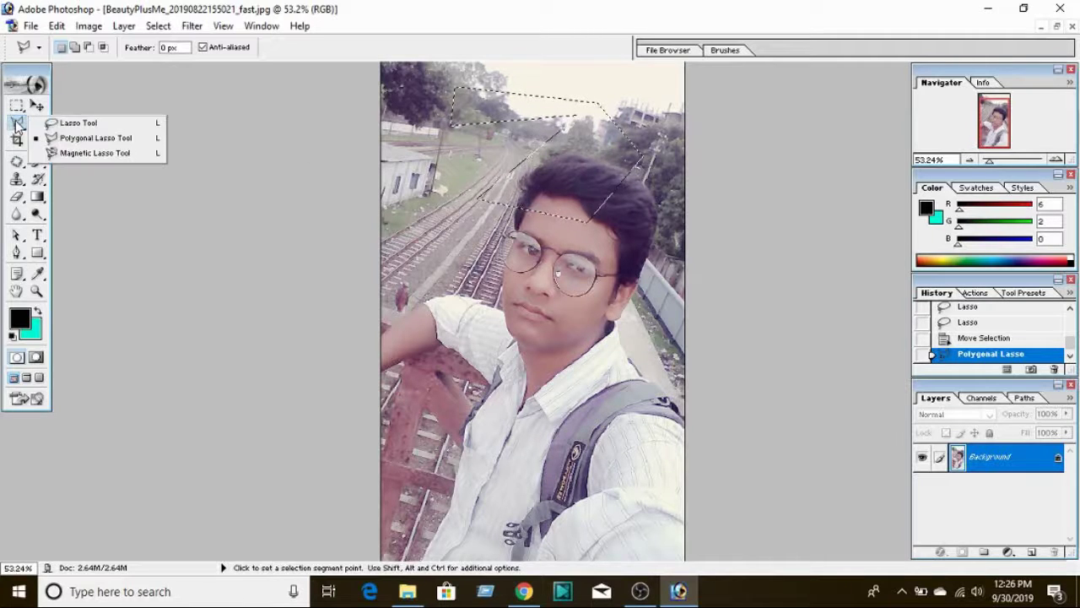
left_click(94, 153)
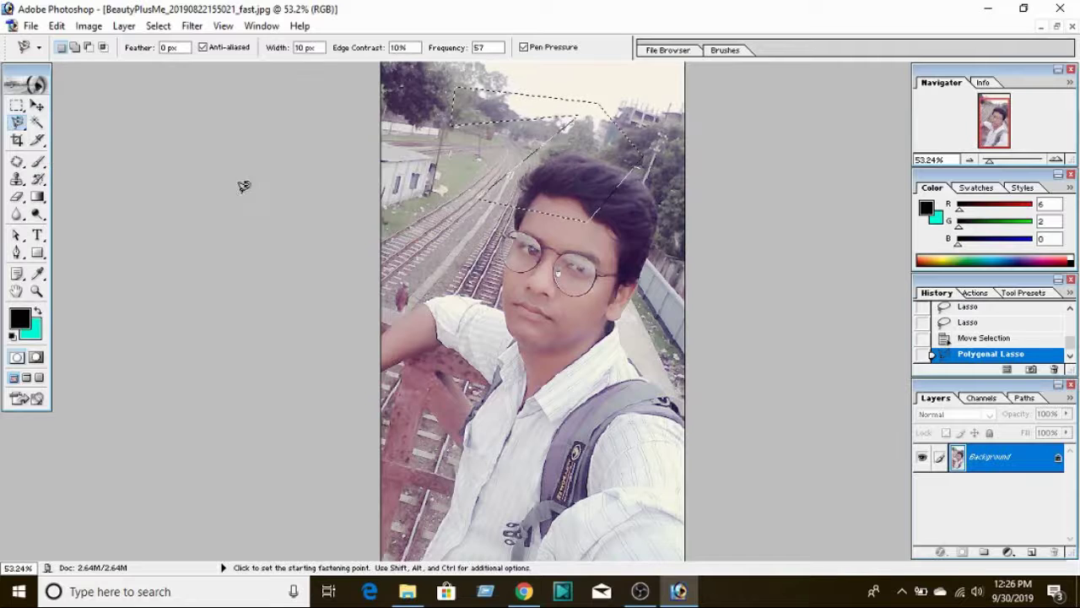
left_click(382, 323)
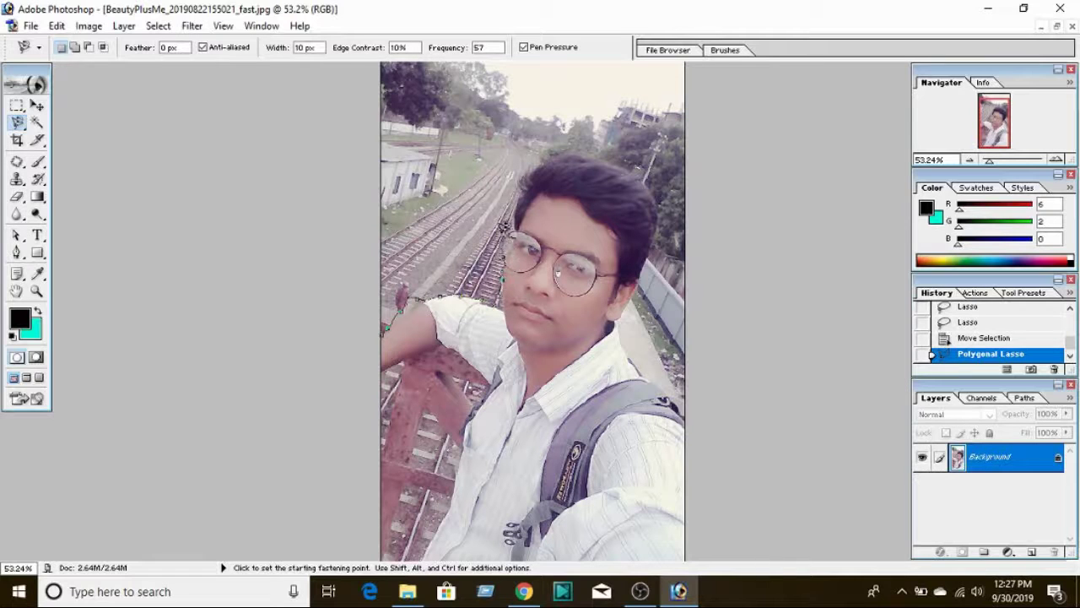
double_click(568, 138)
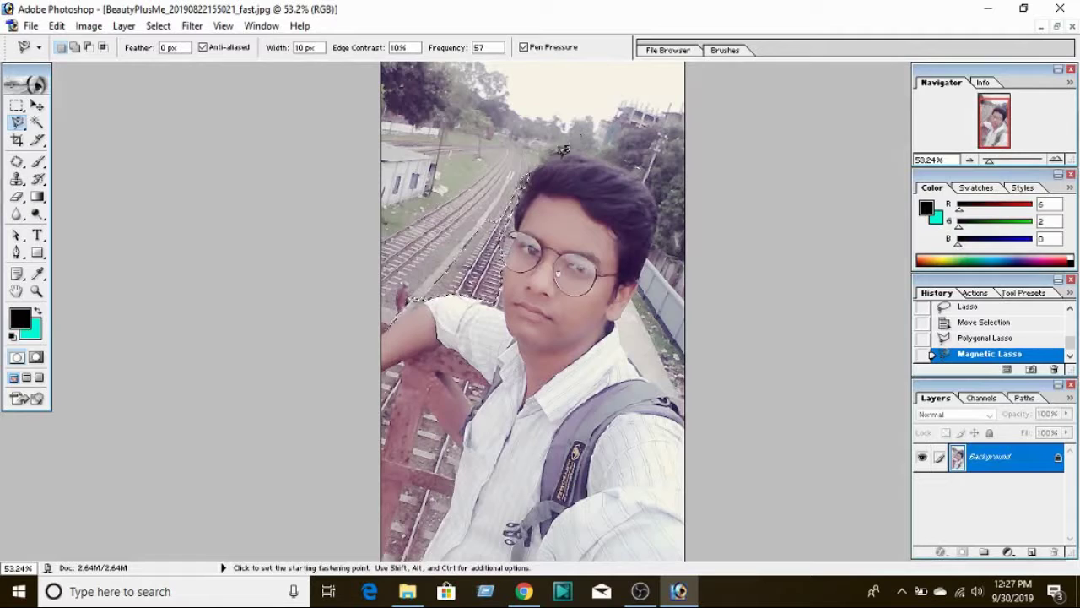
left_click(562, 156)
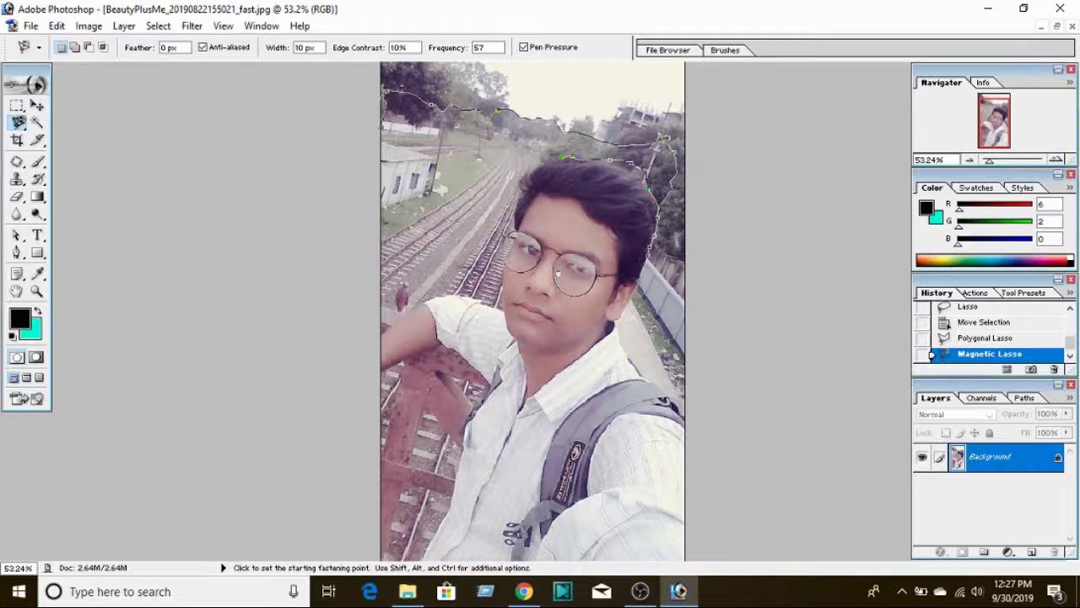
double_click(222, 128)
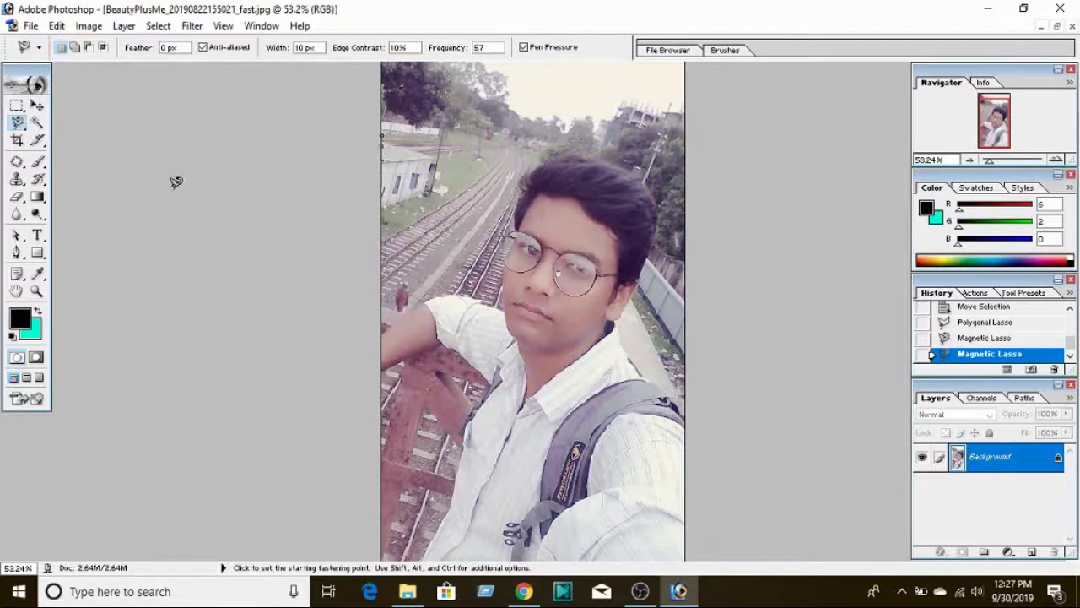
double_click(378, 193)
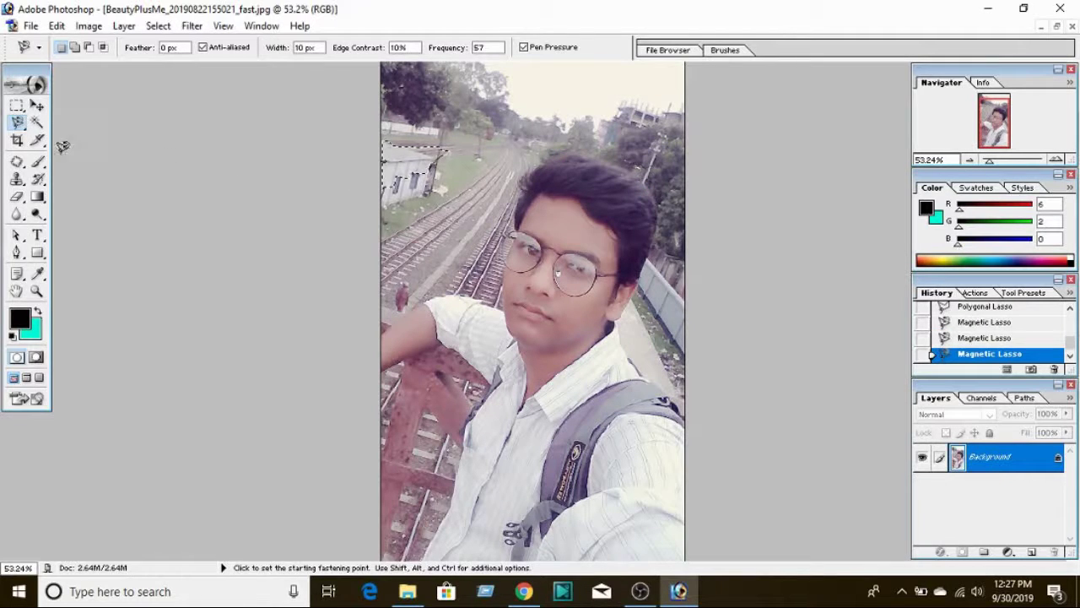
- Select similar-coloured areas of the forehead, face and white shirt with the Magic Wand Tool at tolerance 32
left_click(37, 123)
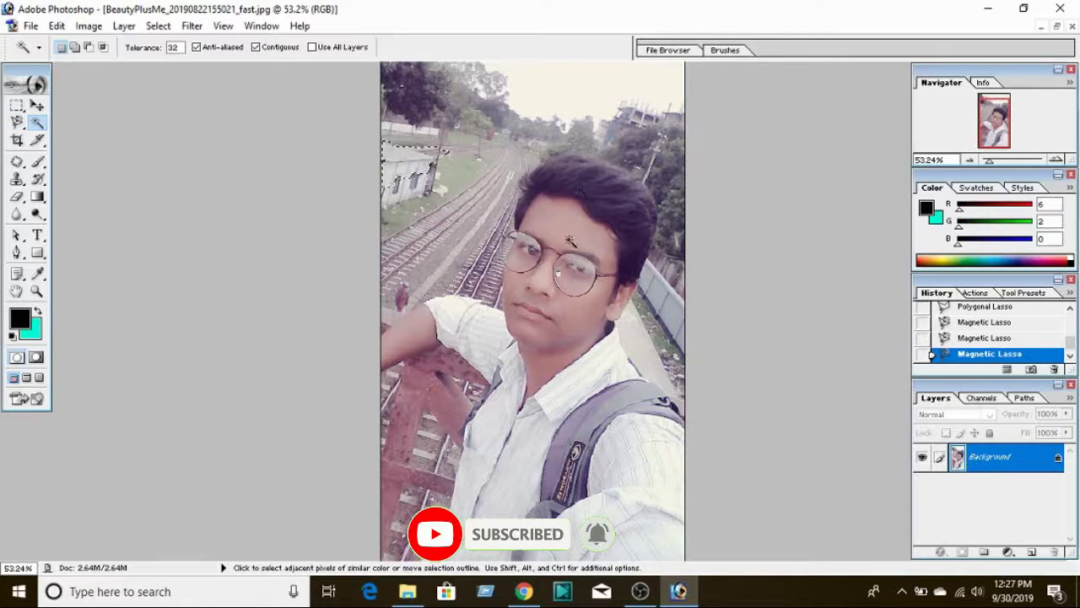
left_click(568, 236)
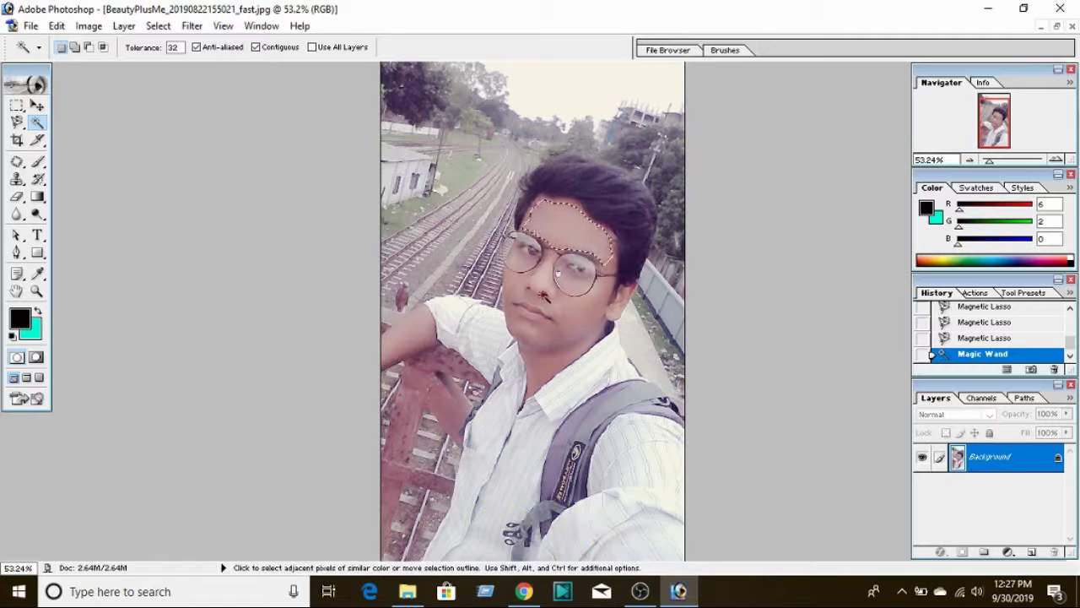
left_click(531, 301)
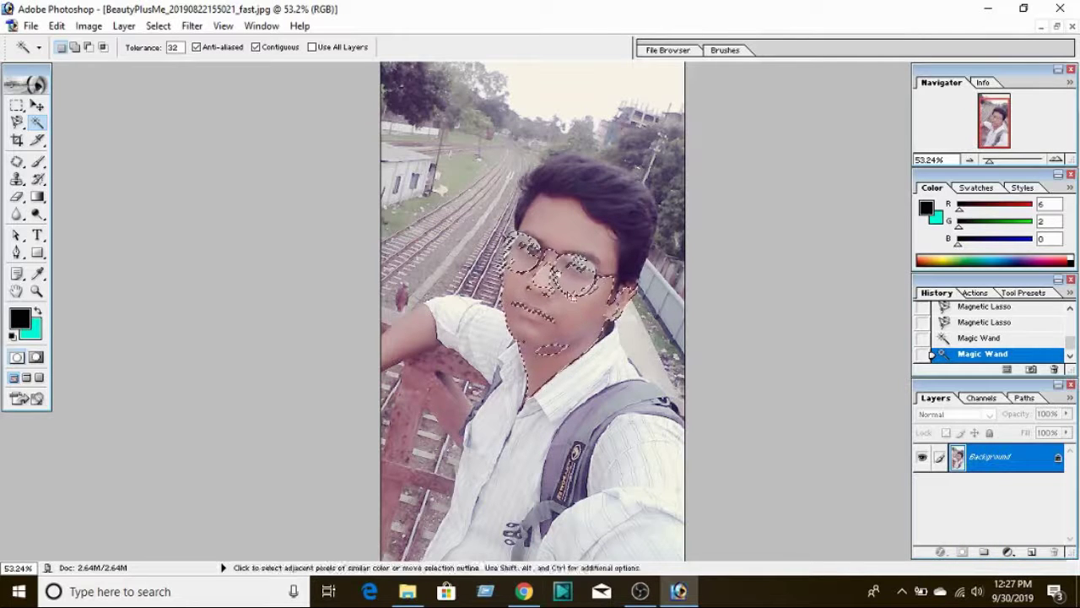
left_click(572, 230, "shift")
left_click(548, 346, "shift")
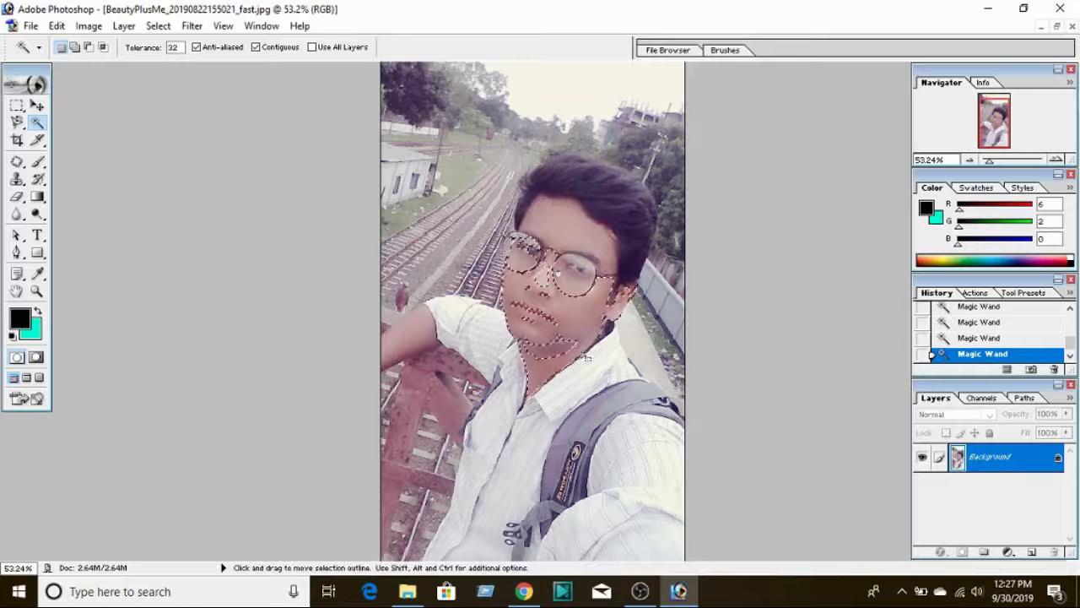
left_click(596, 382)
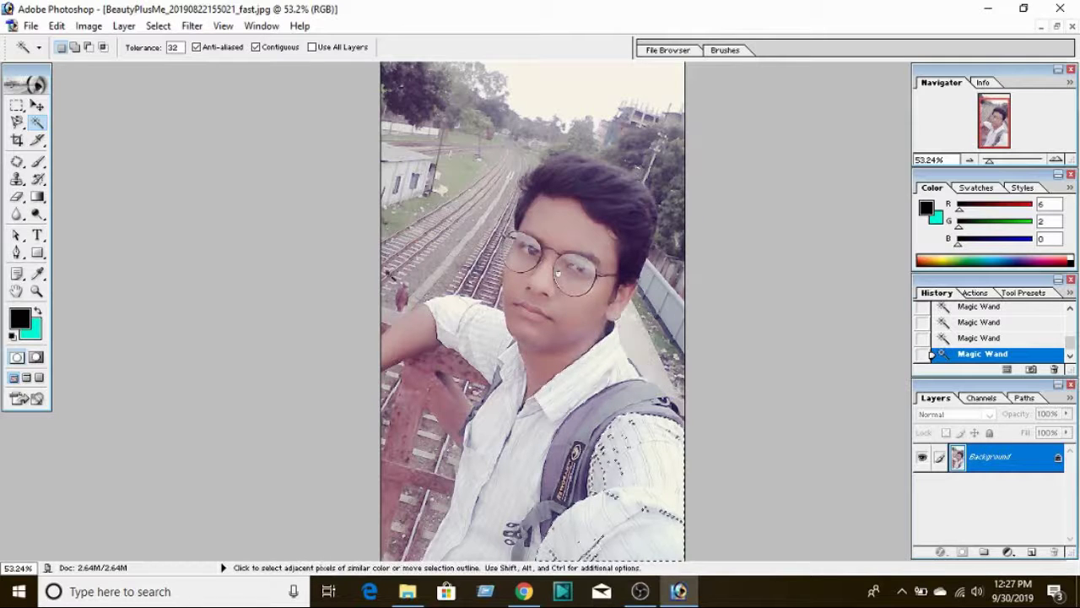
- Clear the selection and crop the photo around the man to 40 mm by 50 mm at 300 pixels/inch
left_click(17, 141)
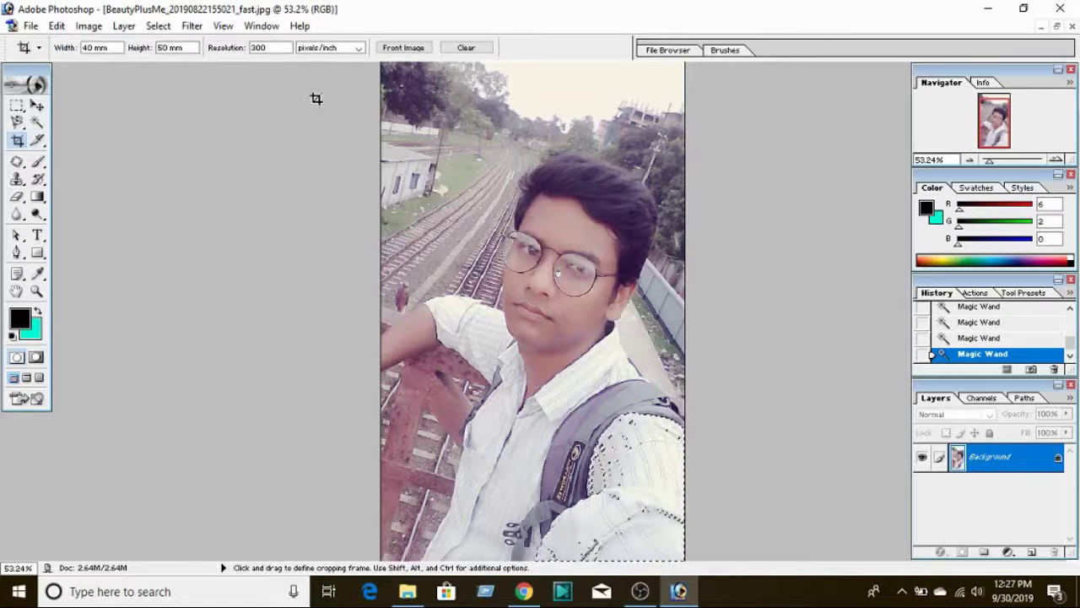
left_click(492, 277)
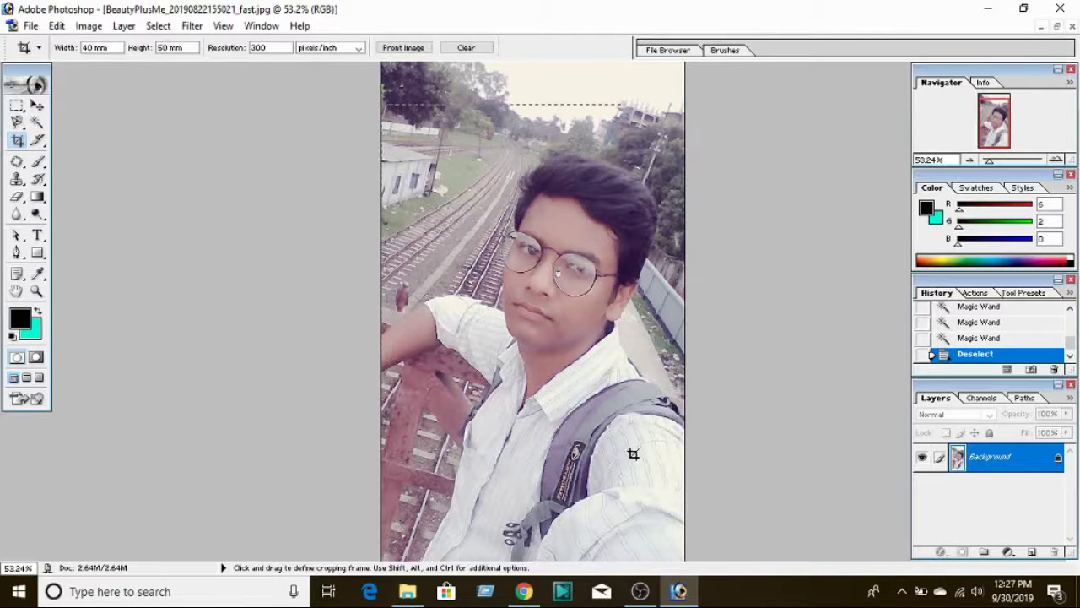
left_click_drag(633, 454, 716, 542)
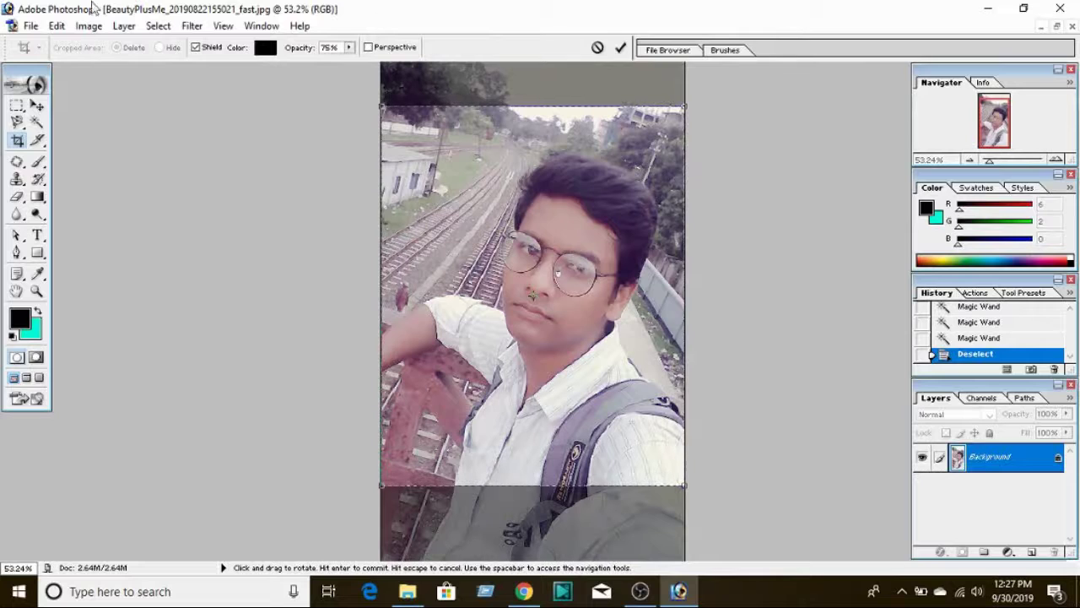
left_click(620, 47)
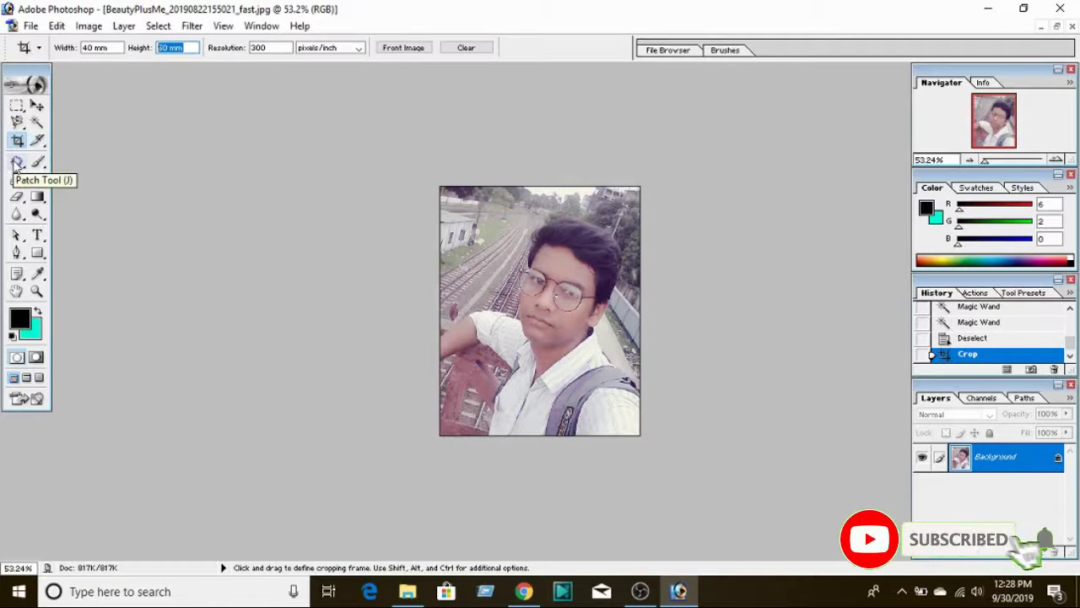
- Activate the Patch Tool in Source mode and enlarge the cropped photo to about 114%
mouse_move(16, 168)
left_mouse_down()
mouse_move(80, 173)
mouse_move(73, 185)
left_mouse_up()
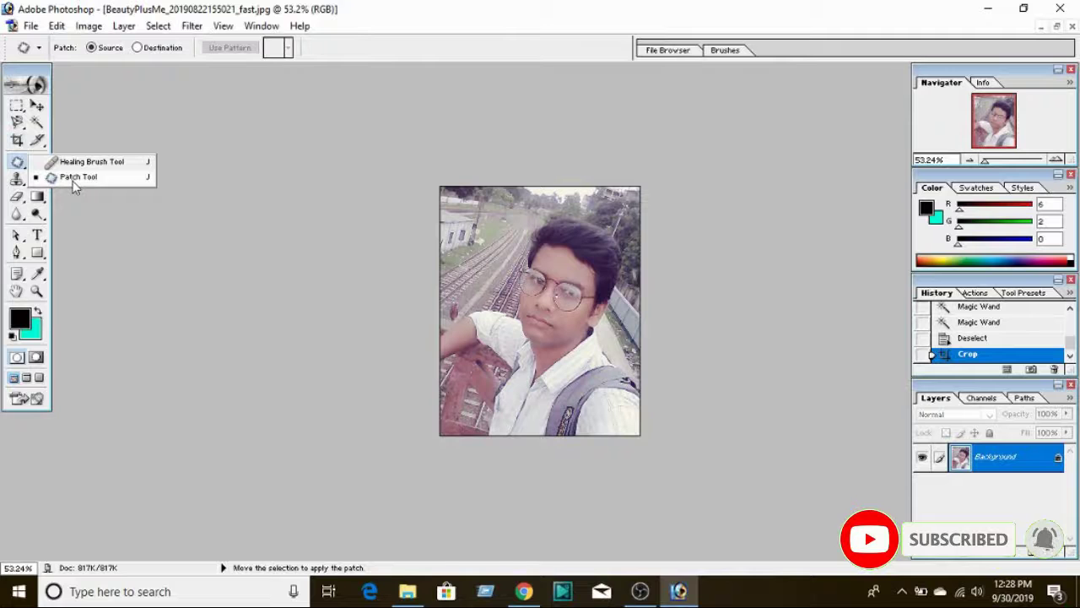
left_click(74, 186)
scroll(538, 298, "up", 8)
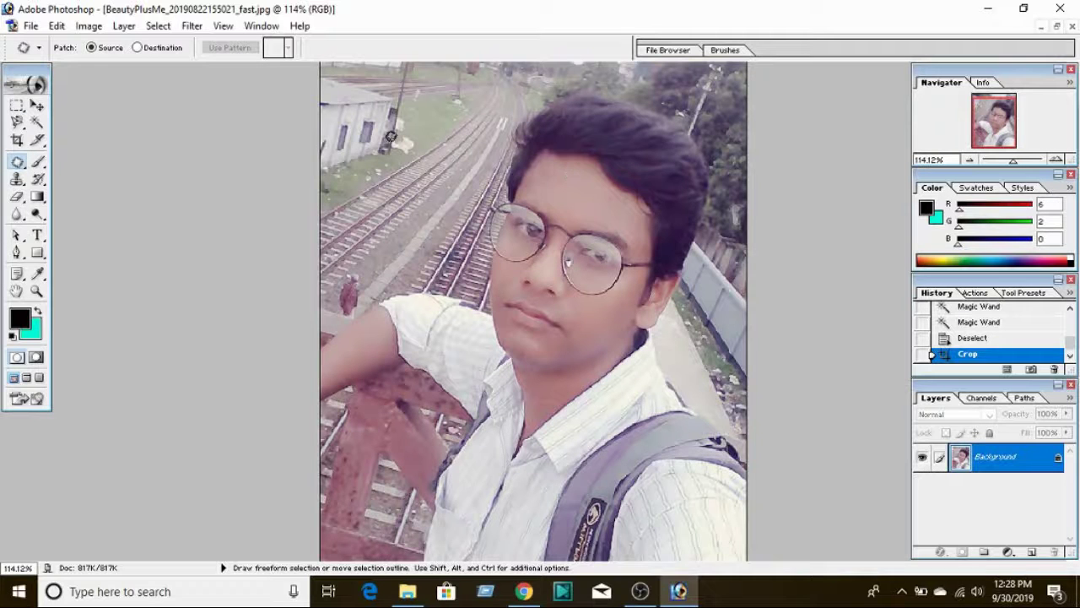
- Darken the man's hair with black Brush Tool strokes at size 40, 50% opacity and 50% flow
left_click(38, 161)
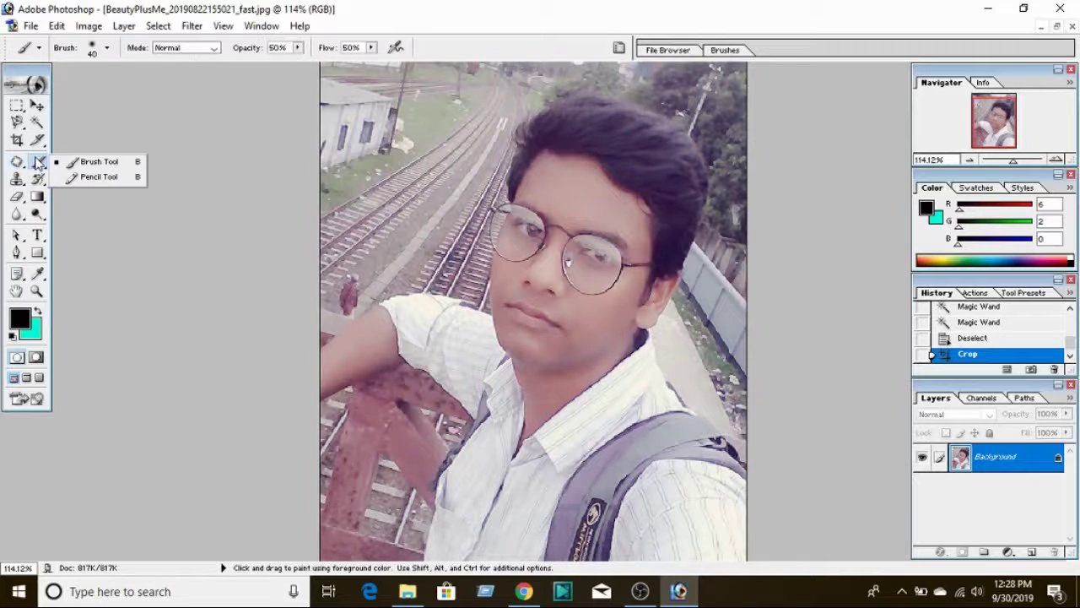
left_click(112, 168)
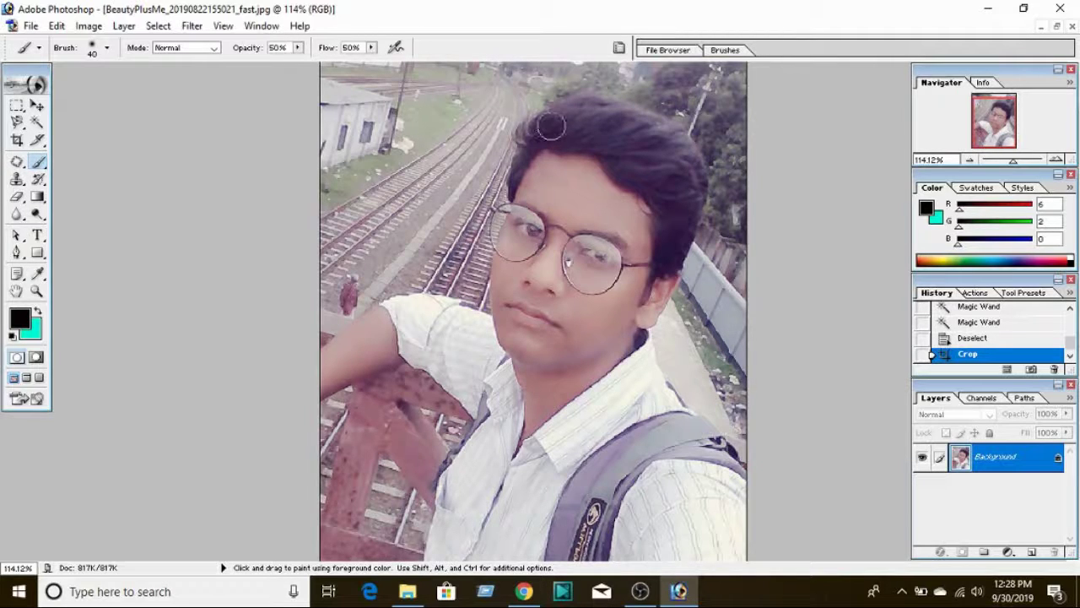
left_click_drag(550, 125, 662, 150)
mouse_move(553, 97)
left_mouse_down()
mouse_move(642, 106)
mouse_move(696, 143)
left_mouse_up()
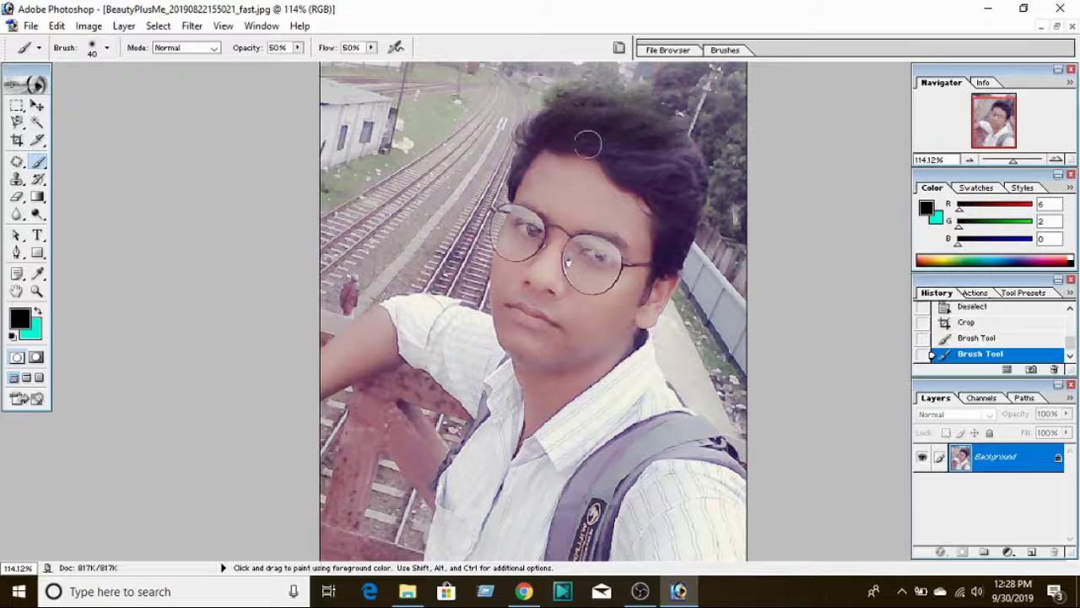
left_click_drag(553, 134, 654, 178)
mouse_move(627, 145)
left_mouse_down()
mouse_move(681, 158)
mouse_move(676, 143)
mouse_move(692, 219)
left_mouse_up()
- Erase along the railway background beside the white building with the Eraser Tool at size 13 and 100% opacity
right_click(38, 161)
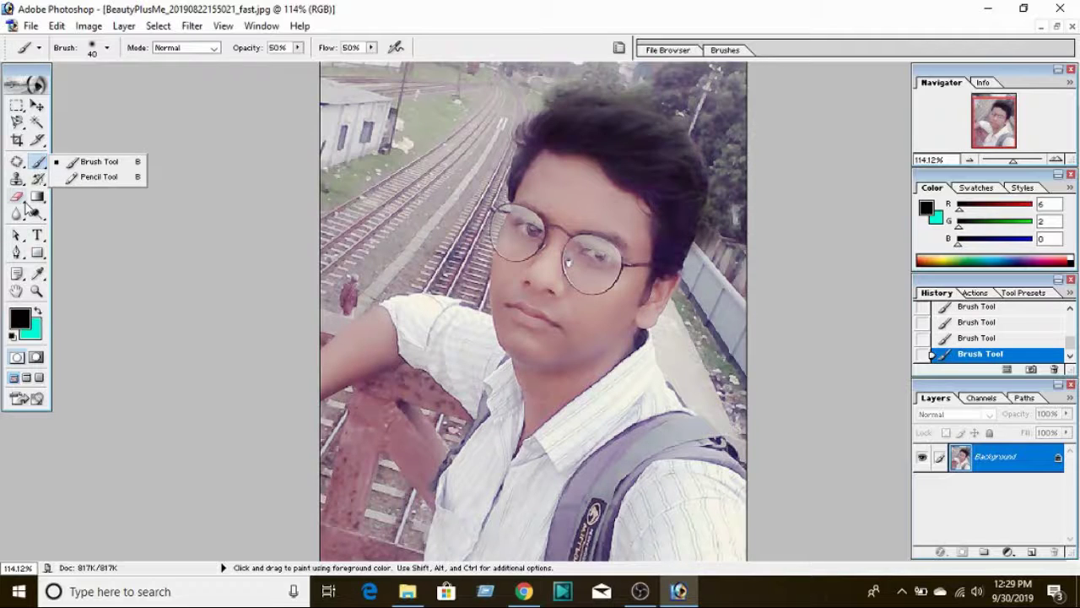
left_click(15, 200)
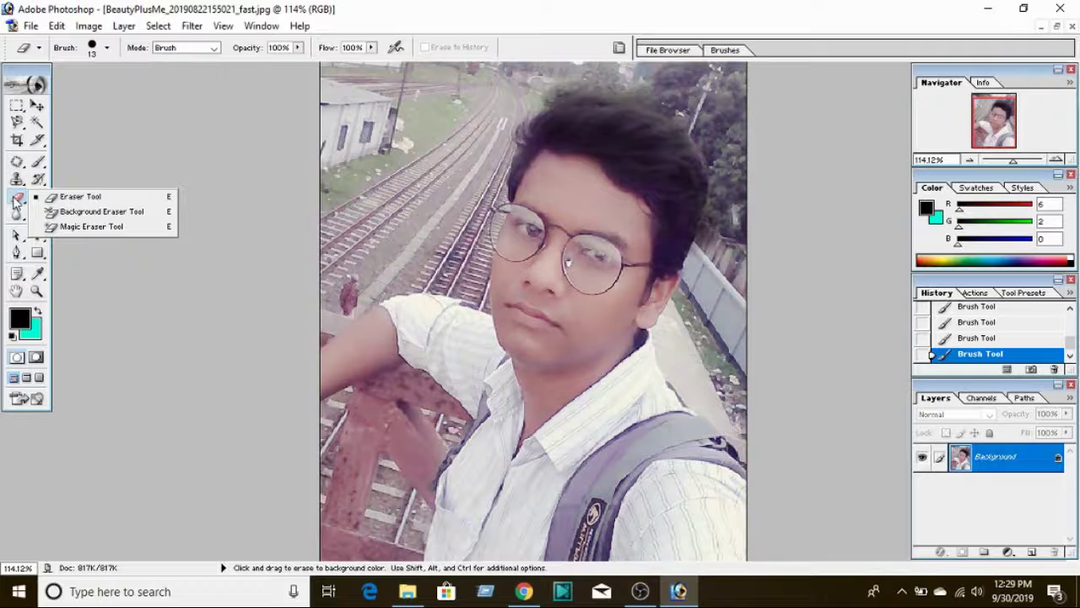
left_click(81, 197)
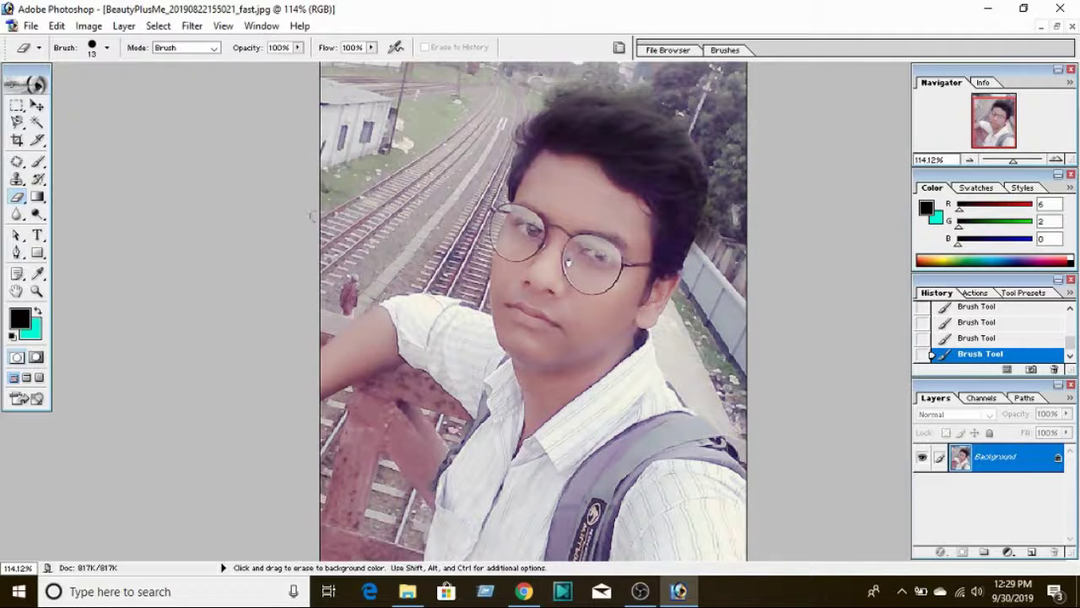
mouse_move(309, 216)
left_mouse_down()
mouse_move(367, 201)
mouse_move(412, 148)
mouse_move(437, 95)
left_mouse_up()
mouse_move(319, 173)
left_mouse_down()
mouse_move(365, 133)
mouse_move(451, 110)
mouse_move(317, 207)
mouse_move(387, 137)
mouse_move(417, 128)
mouse_move(333, 214)
mouse_move(406, 149)
mouse_move(346, 195)
mouse_move(365, 189)
mouse_move(325, 184)
left_mouse_up()
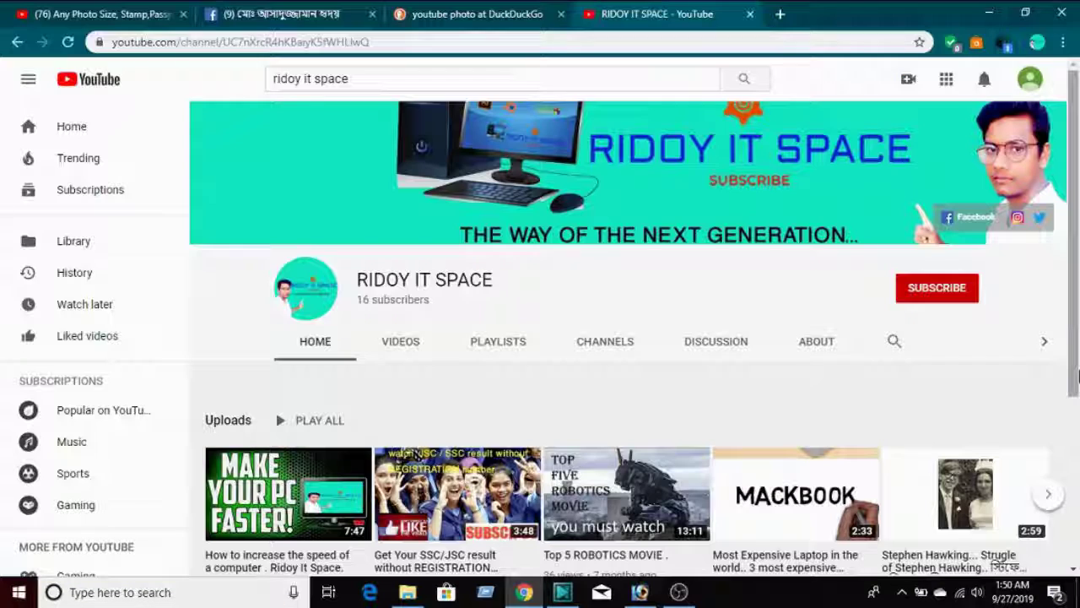
- On YouTube, subscribe to the RIDOY IT SPACE channel with notifications on and advance through its uploads
left_click(940, 295)
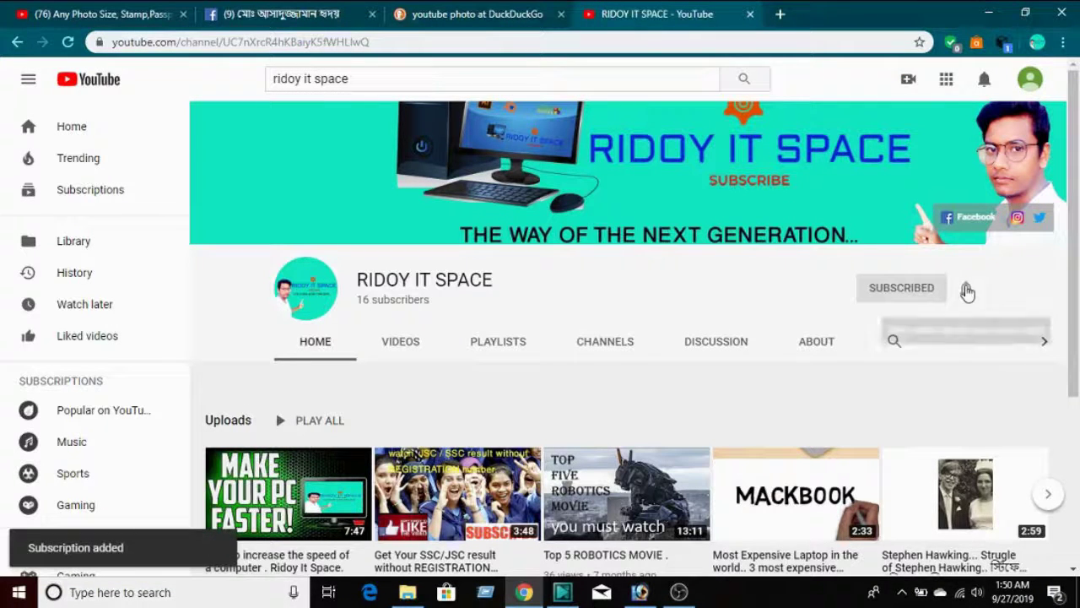
left_click(967, 290)
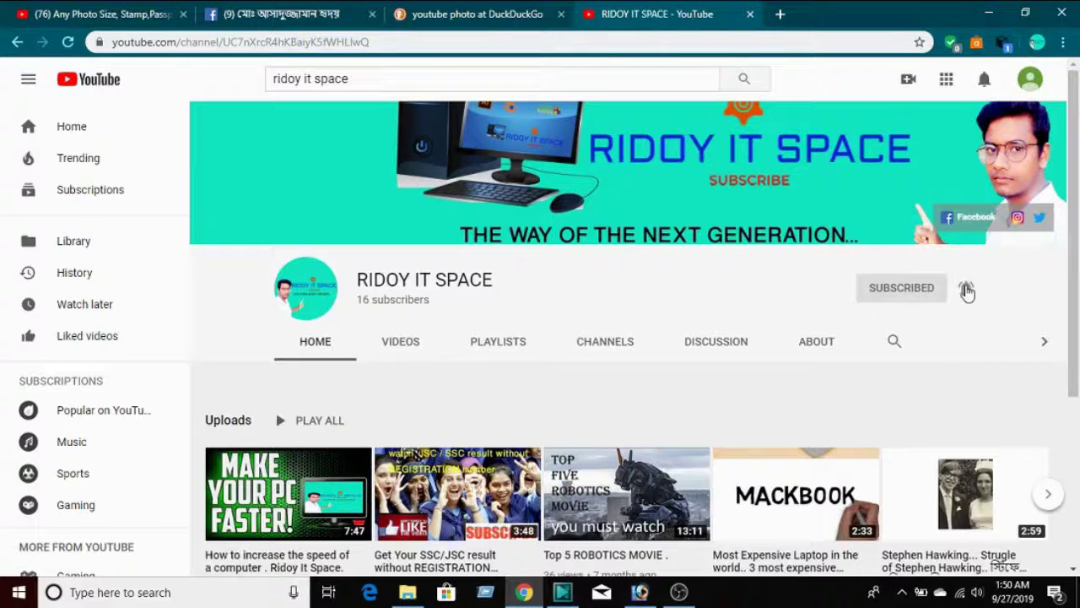
scroll(857, 398, "down", 3)
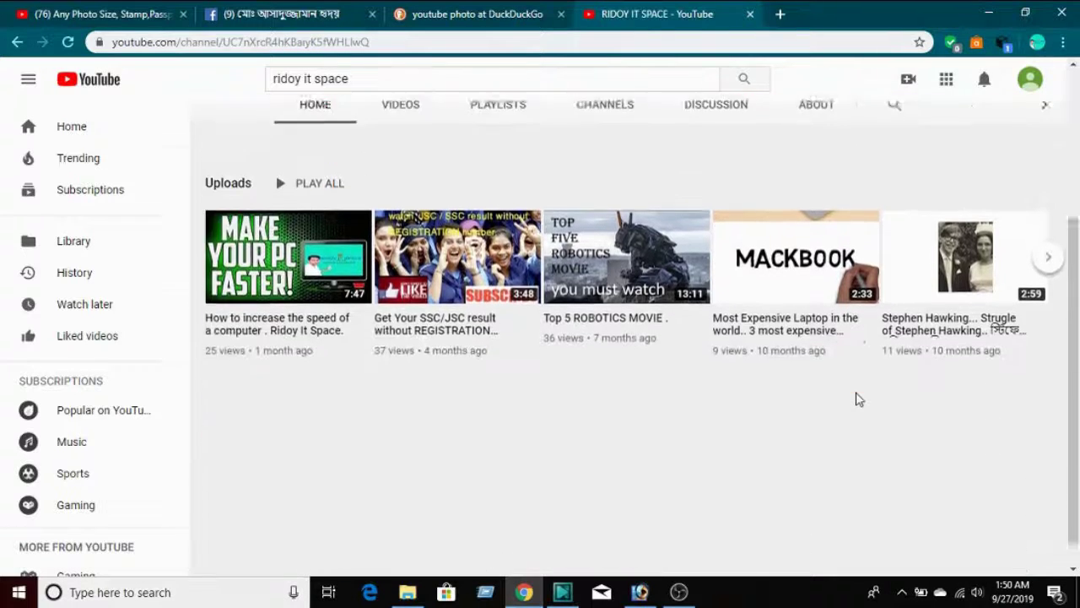
left_click(1044, 235)
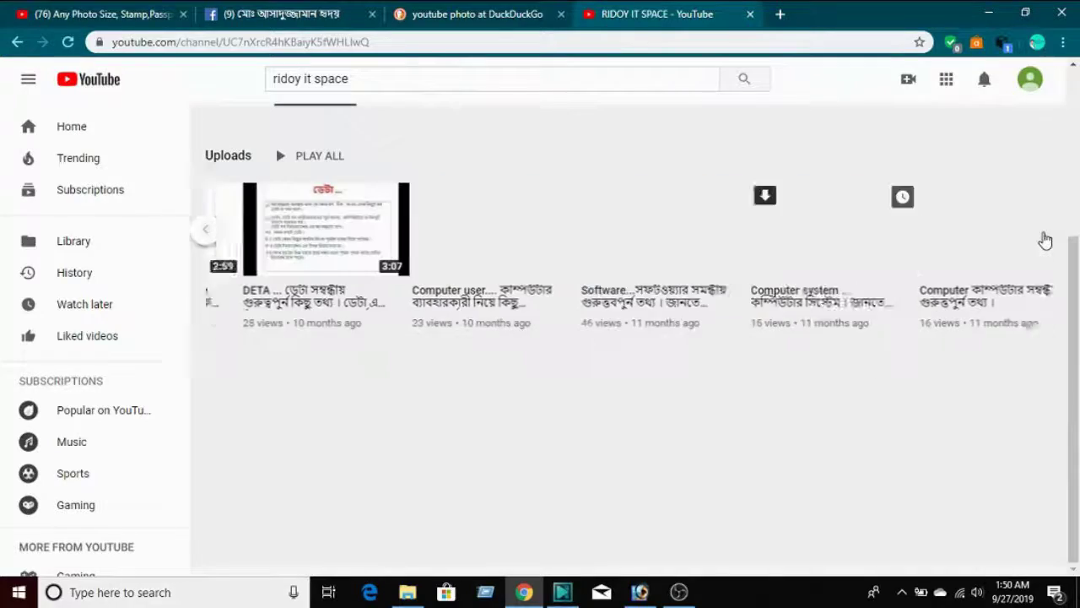